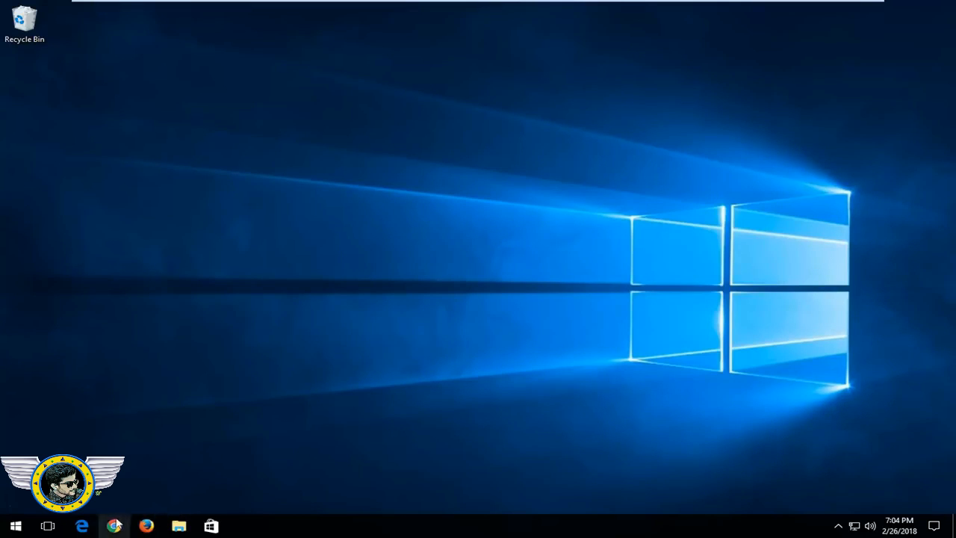
Step: In a maximized Chrome window, run a Google search for 'fortnite download'
click(116, 526)
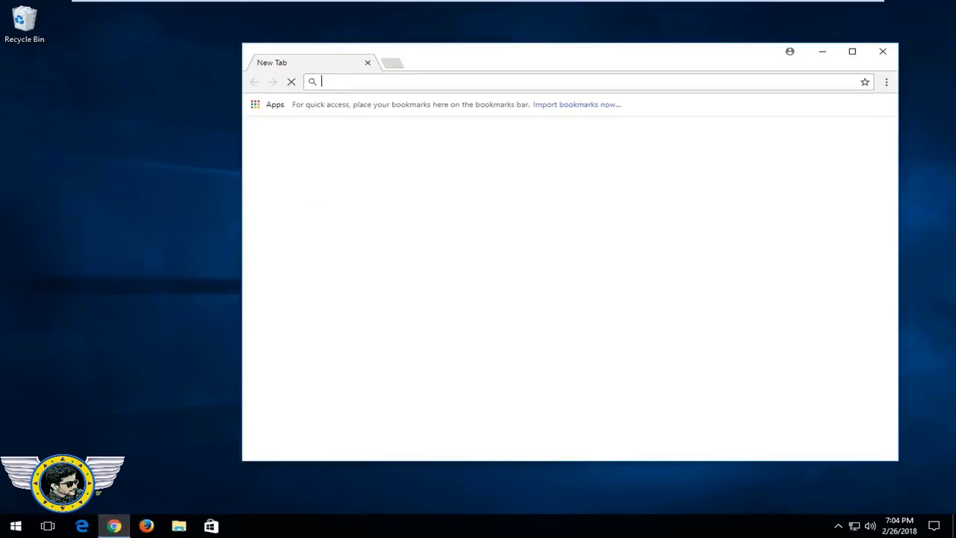
text(fort)
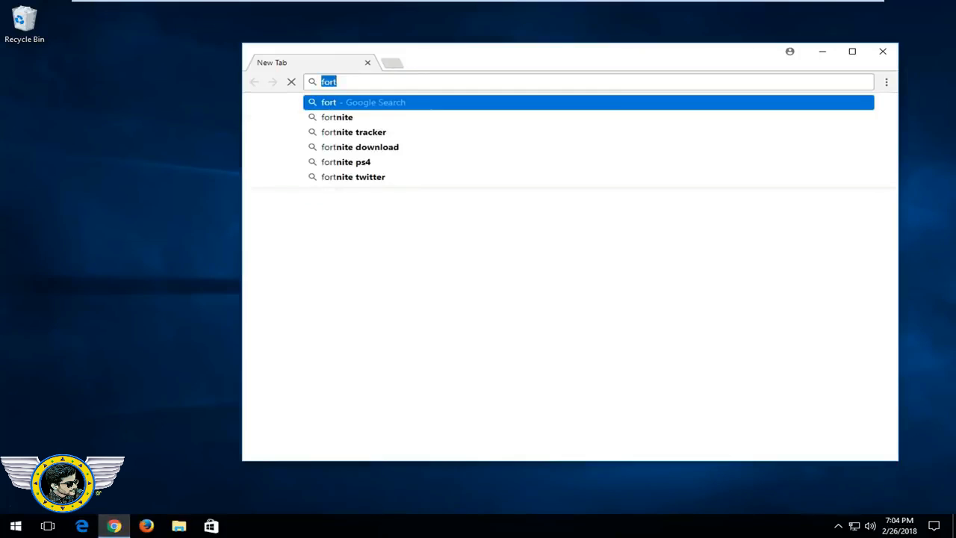
text(google.com)
key(Return)
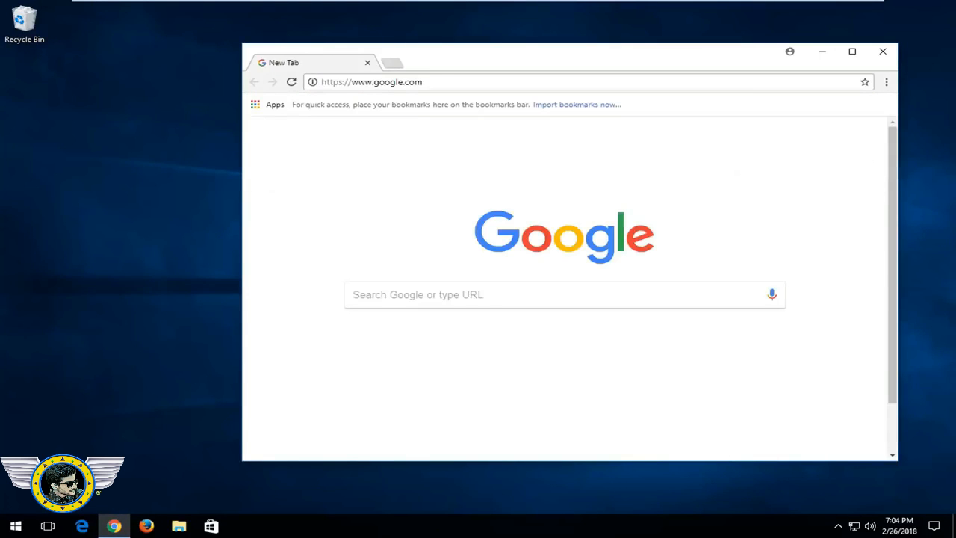
key(super+Up)
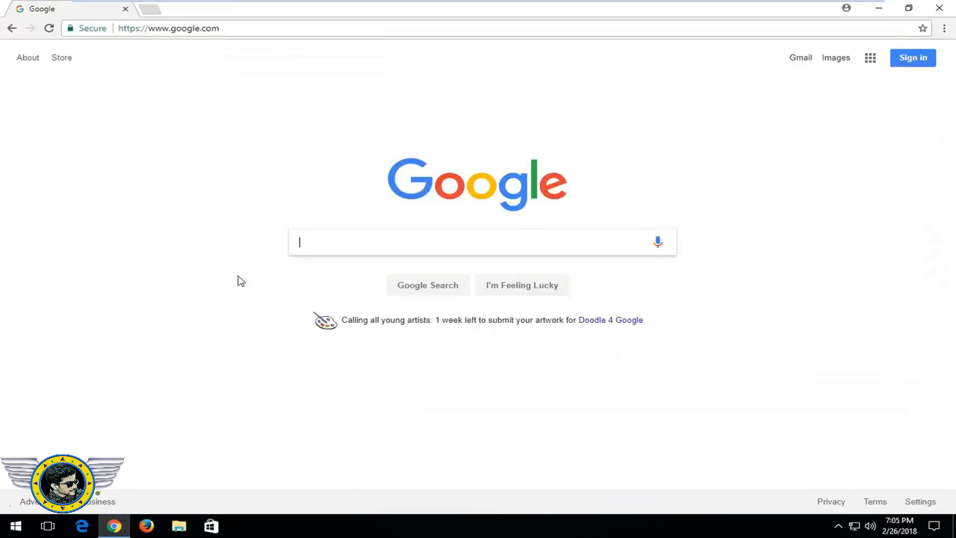
text(forn)
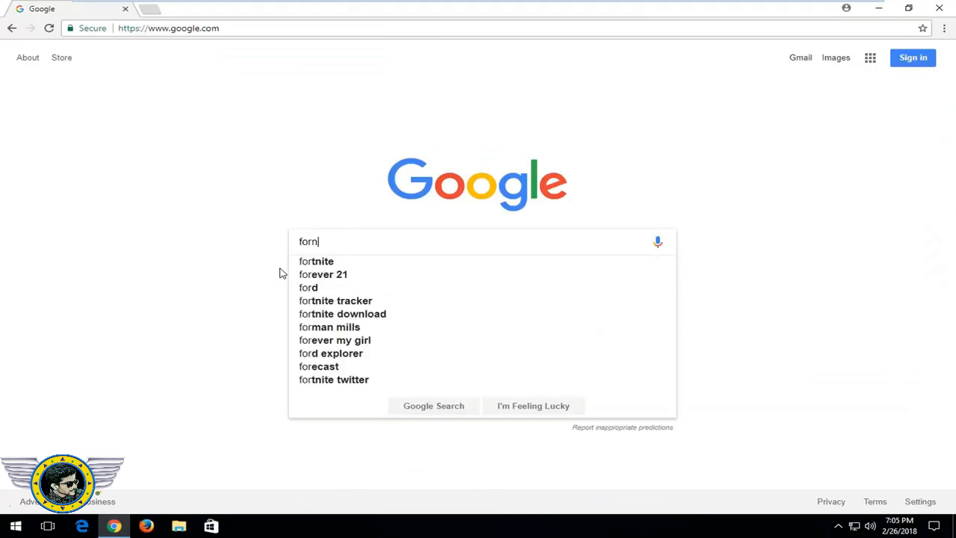
text(ite downk)
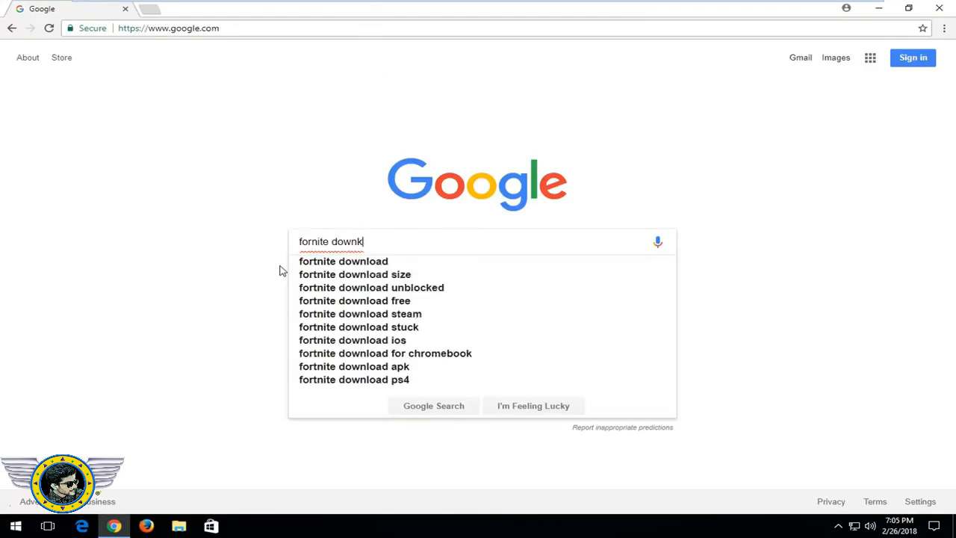
key(BackSpace)
text(load)
key(Return)
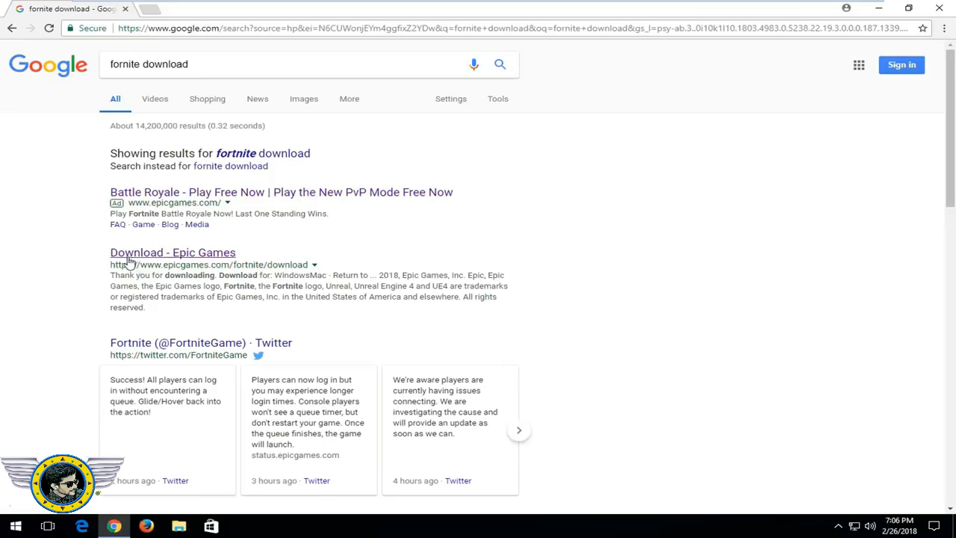
Step: Follow the 'Download - Epic Games' result to the Fortnite download page
click(193, 254)
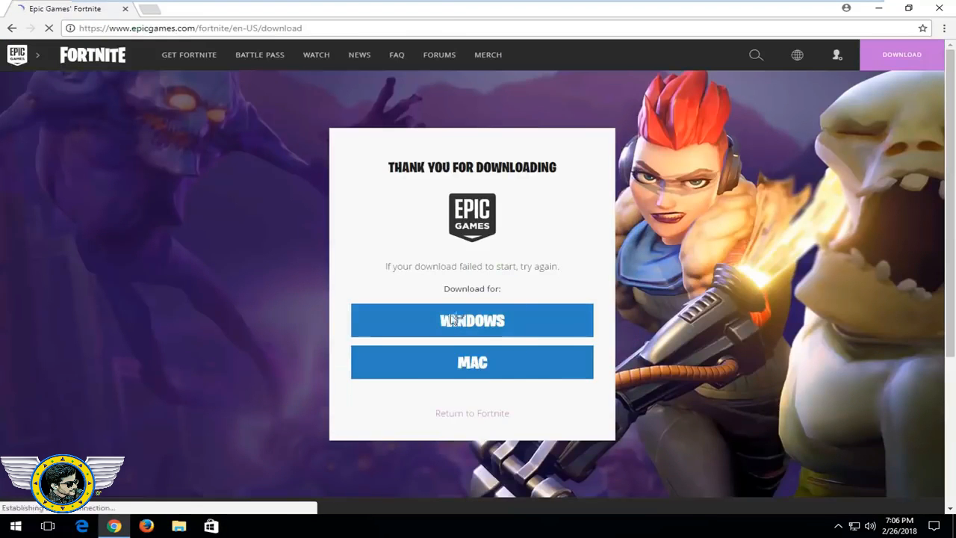
Step: Download the Windows EpicInstaller .msi, keep it despite the warning, and launch it
click(446, 329)
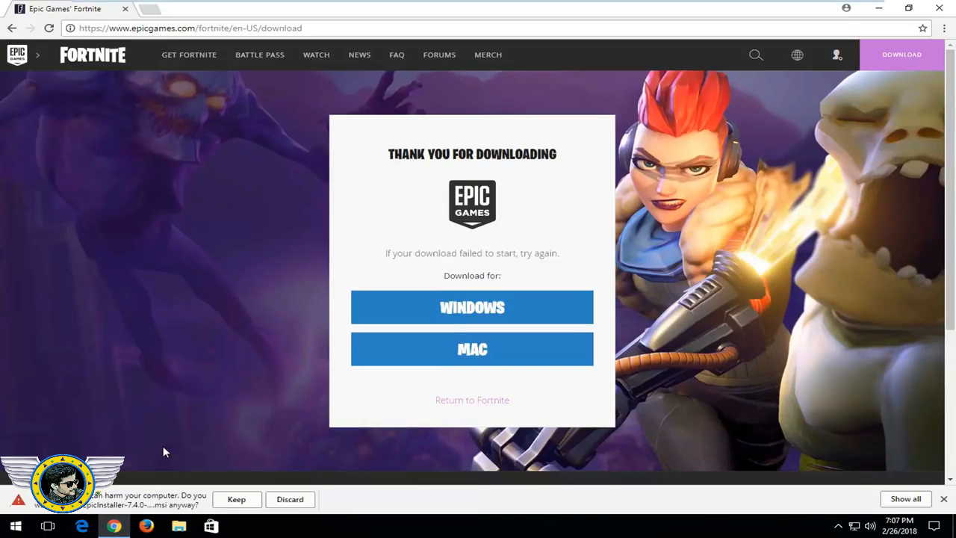
click(236, 499)
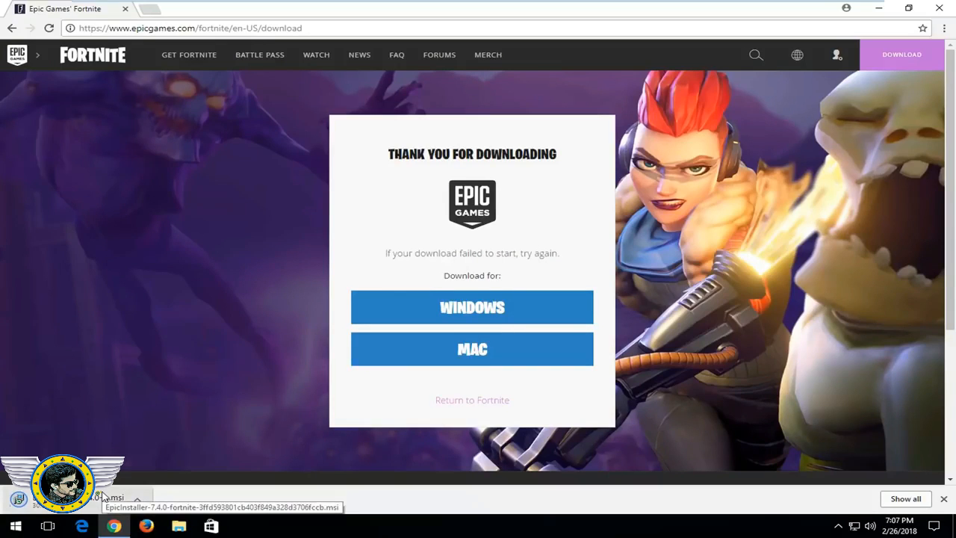
click(103, 497)
click(879, 9)
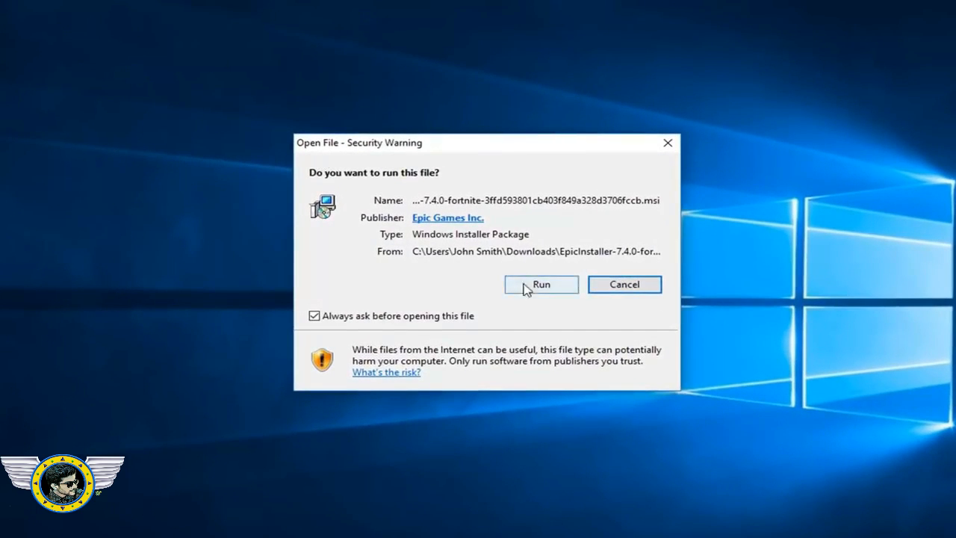
Step: Run the downloaded installer from the Open File - Security Warning prompt
click(527, 289)
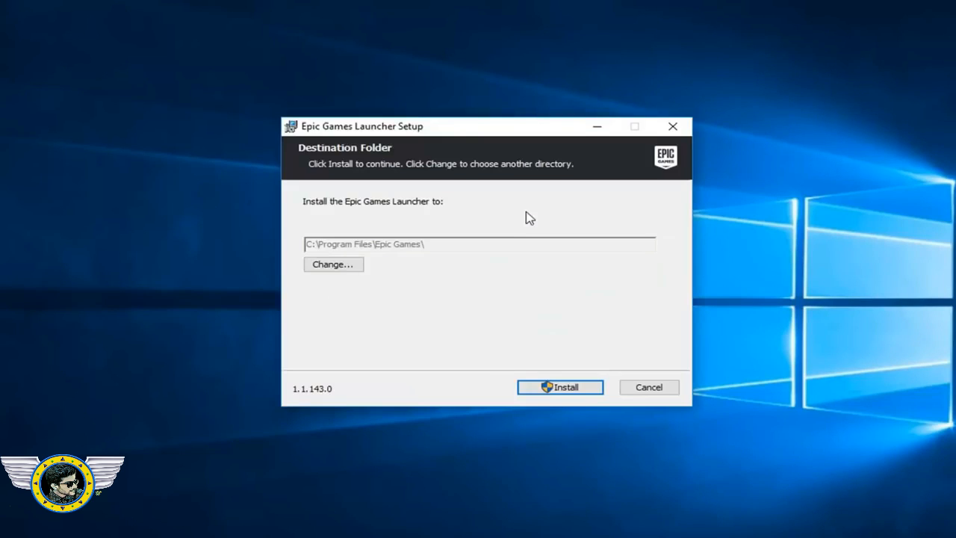
Step: Install the launcher to C:\Program Files\Epic Games and approve the UAC prompt
click(553, 387)
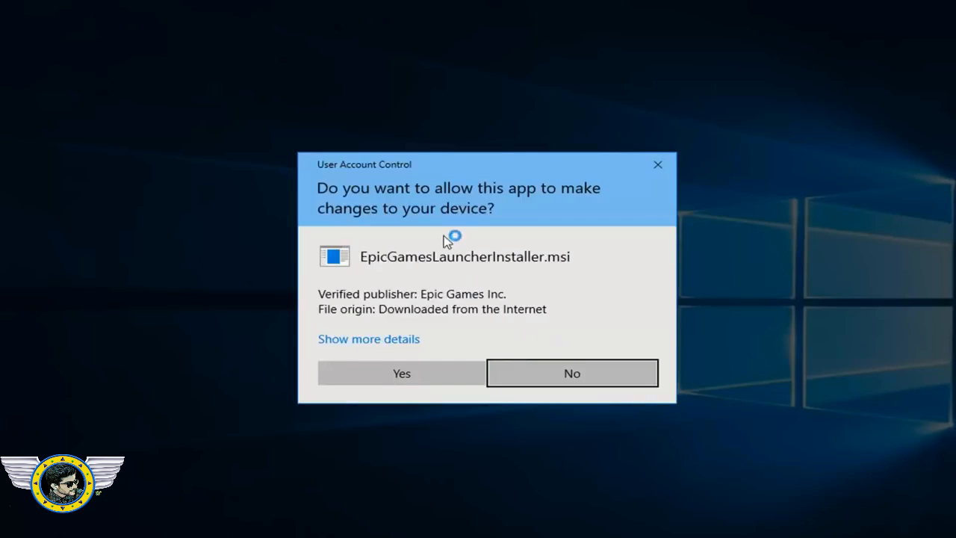
click(401, 372)
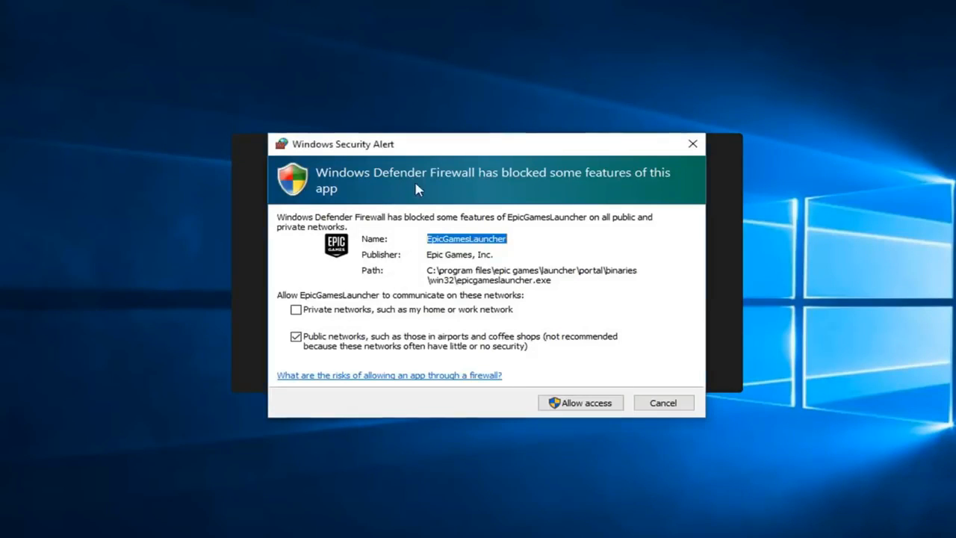
Step: Allow the Epic Games Launcher through Windows Defender Firewall on public networks
click(559, 407)
click(558, 407)
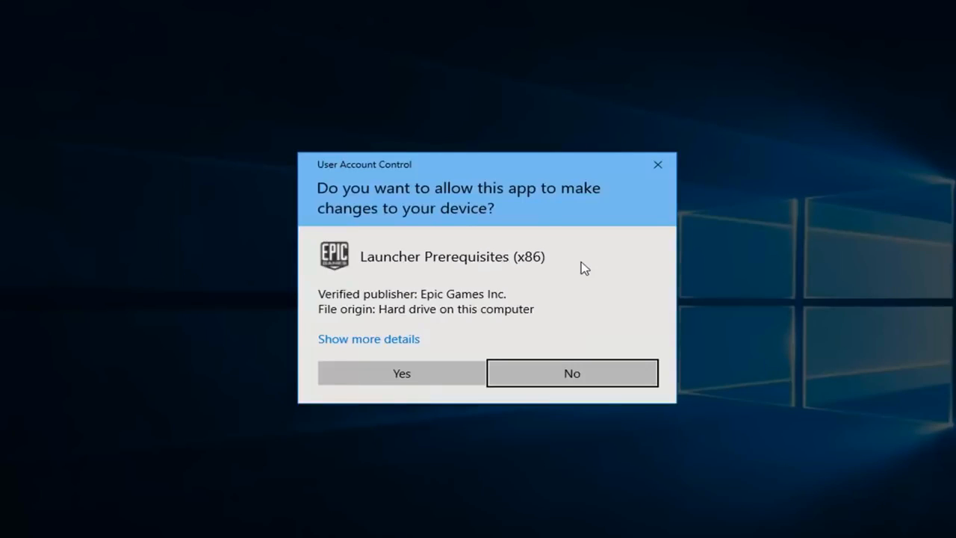
Step: Approve Launcher Prerequisites (x86) making changes in User Account Control
click(370, 372)
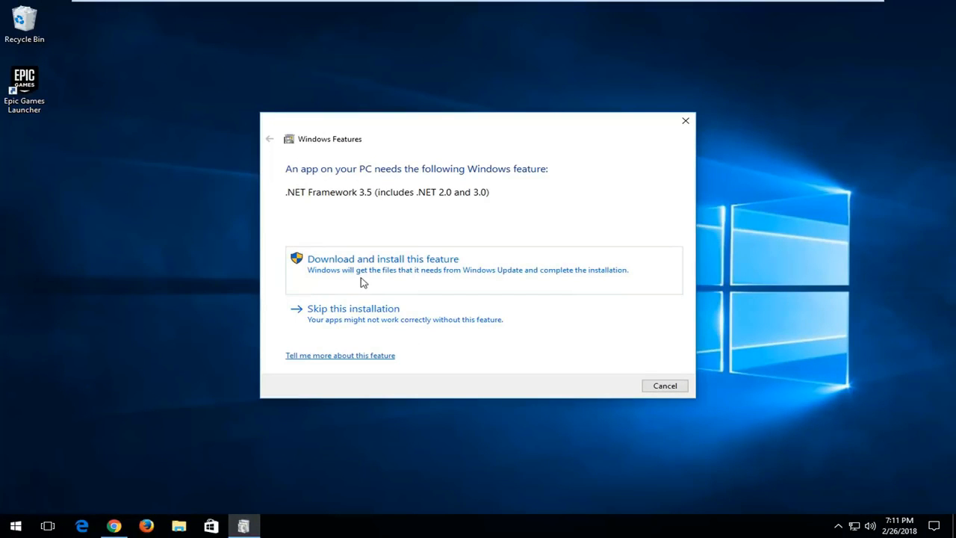
Step: Skip the .NET Framework 3.5 installation offered by Windows Features
click(354, 322)
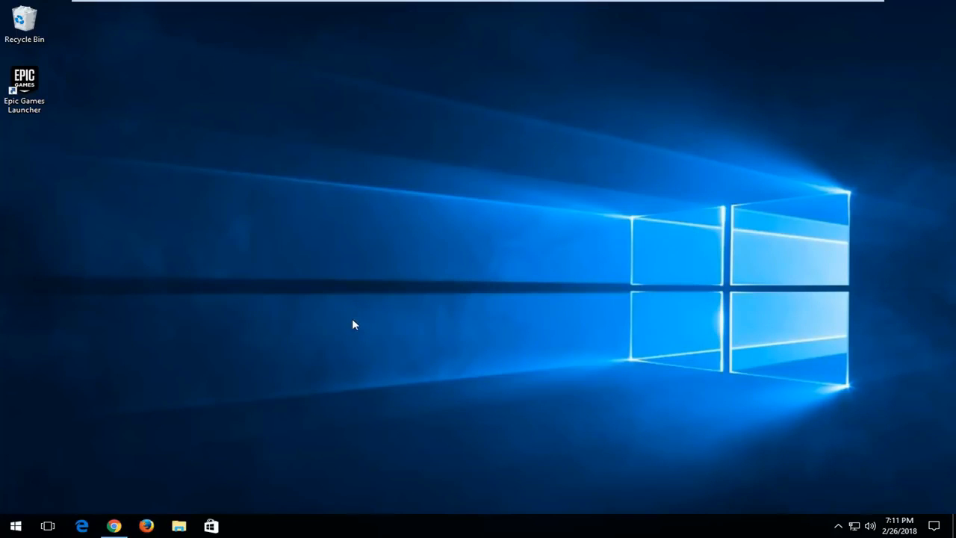
Step: Launch the Epic Games Launcher from its new desktop shortcut
double_click(25, 90)
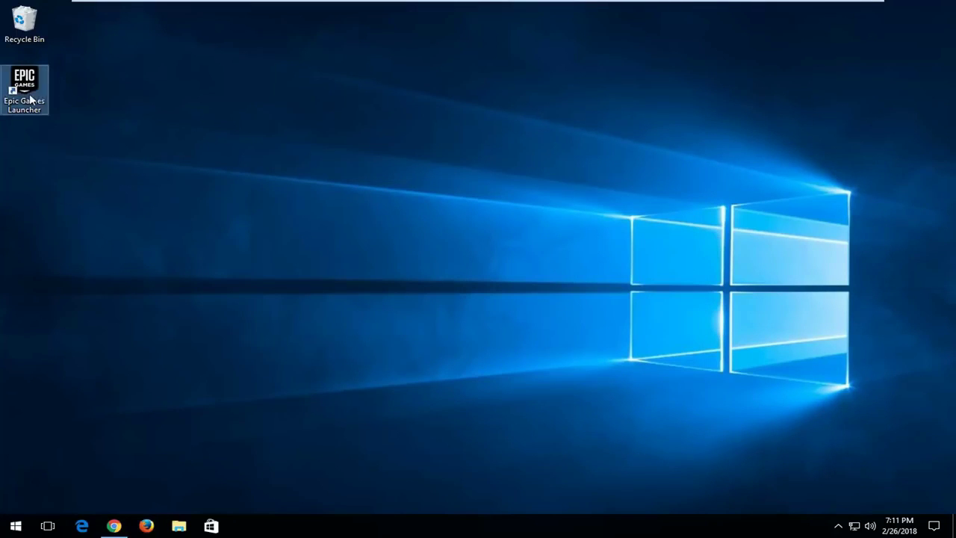
click(352, 169)
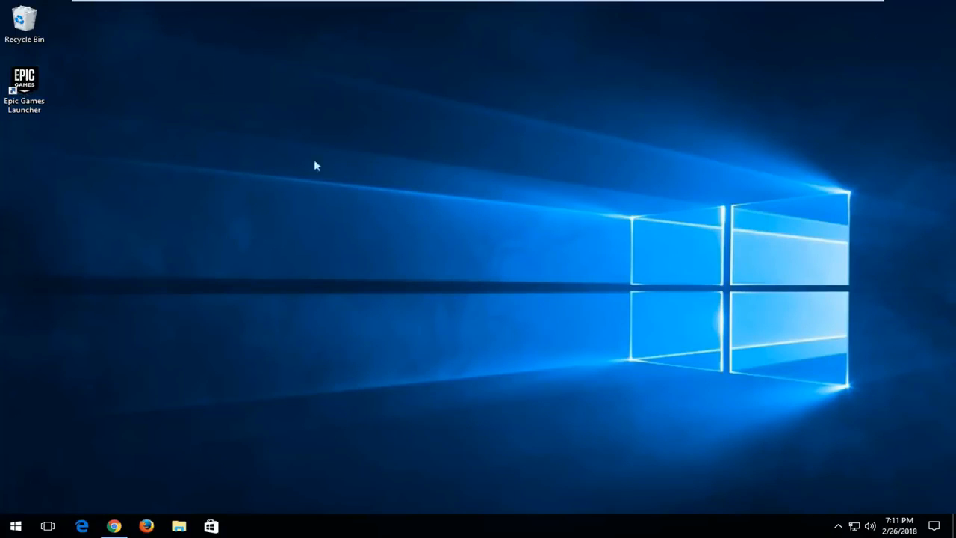